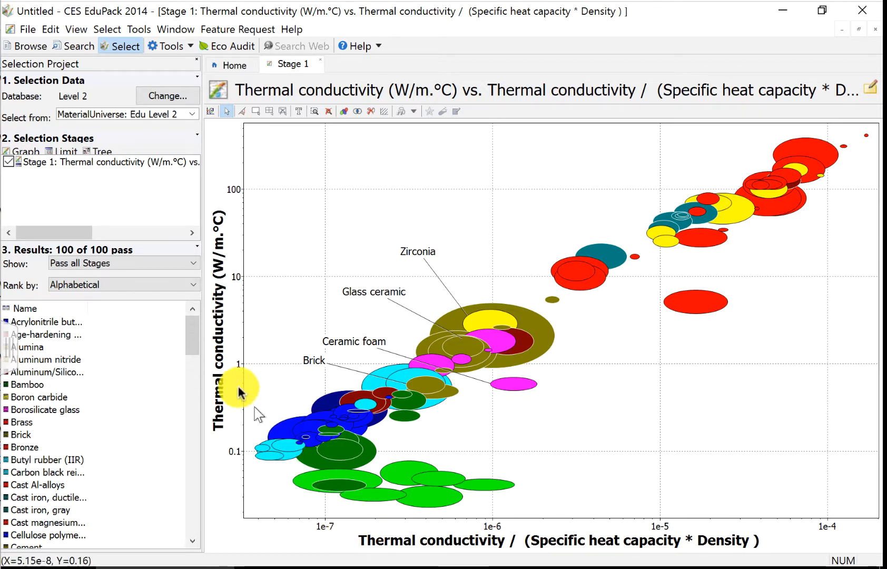
Review the Y-axis and X-axis definitions in the Stage 1 properties and close them without changes.
right_click(129, 165)
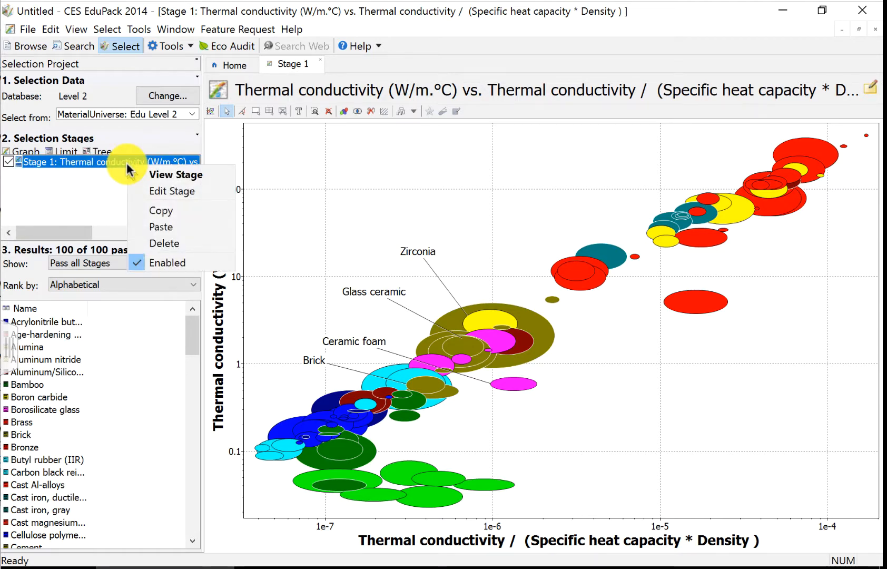
left_click(150, 190)
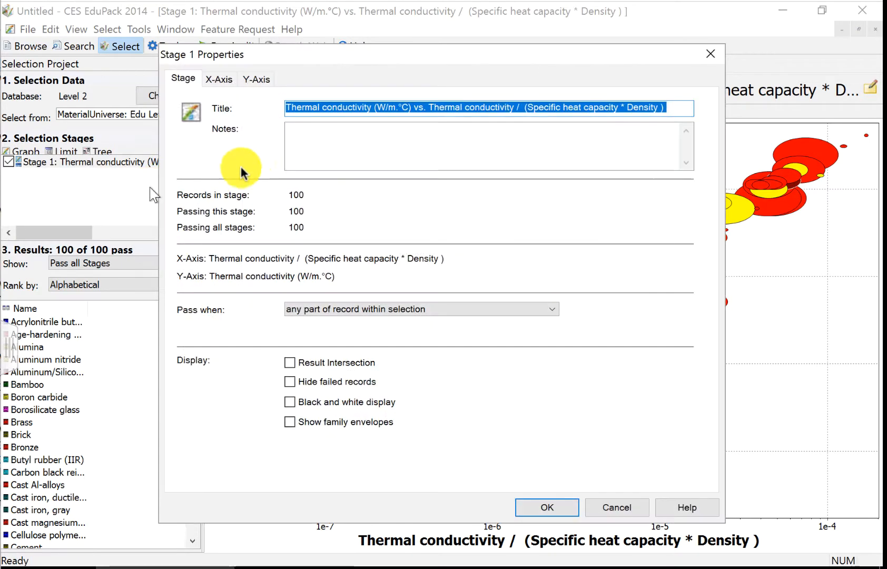
left_click(255, 81)
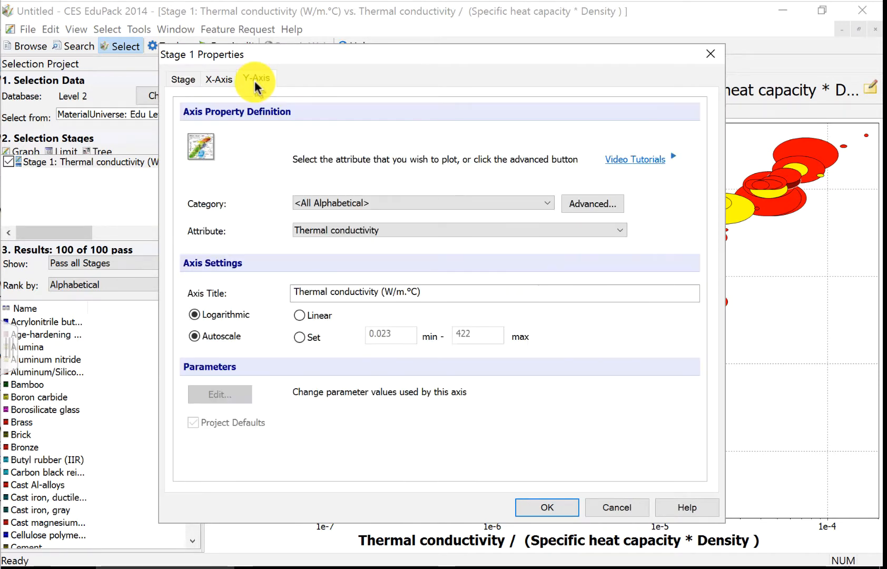
left_click(216, 83)
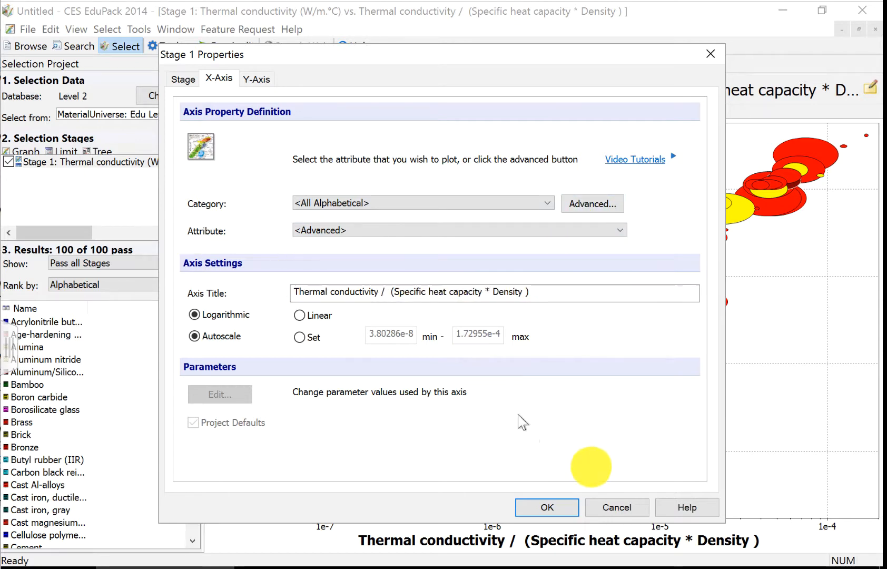
left_click(625, 507)
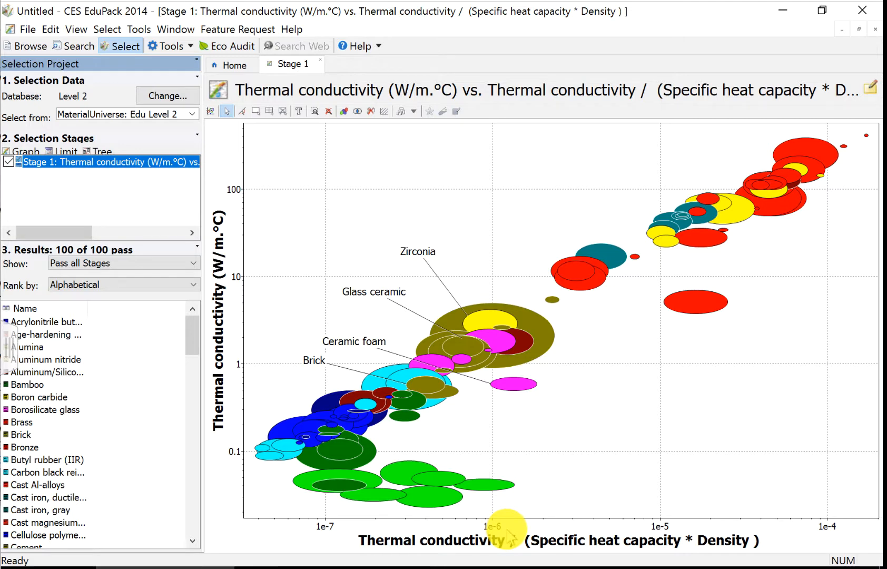
Draw a box selection on the Stage 1 chart from its lower-left corner to about X 4.33e-6 and Y 108.
left_click(255, 111)
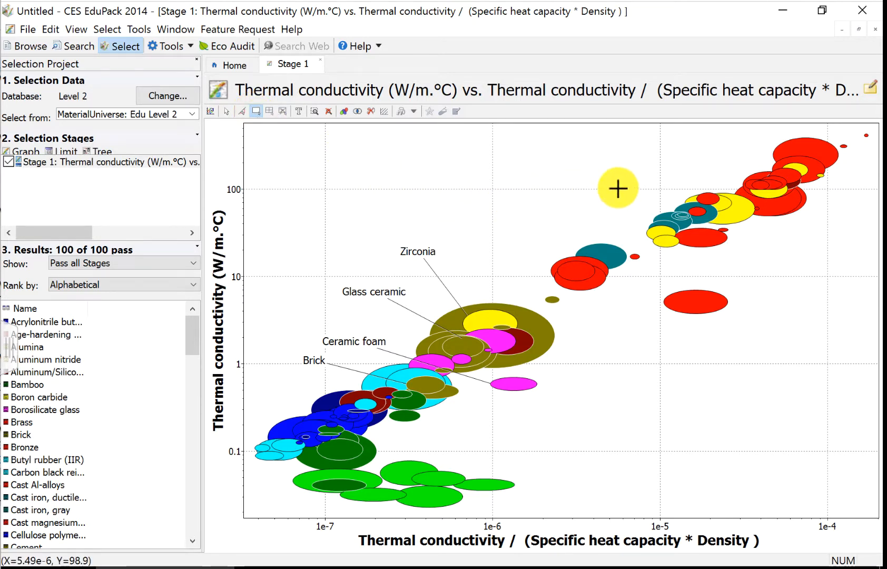
left_click_drag(599, 187, 592, 321)
left_click_drag(580, 377, 232, 519)
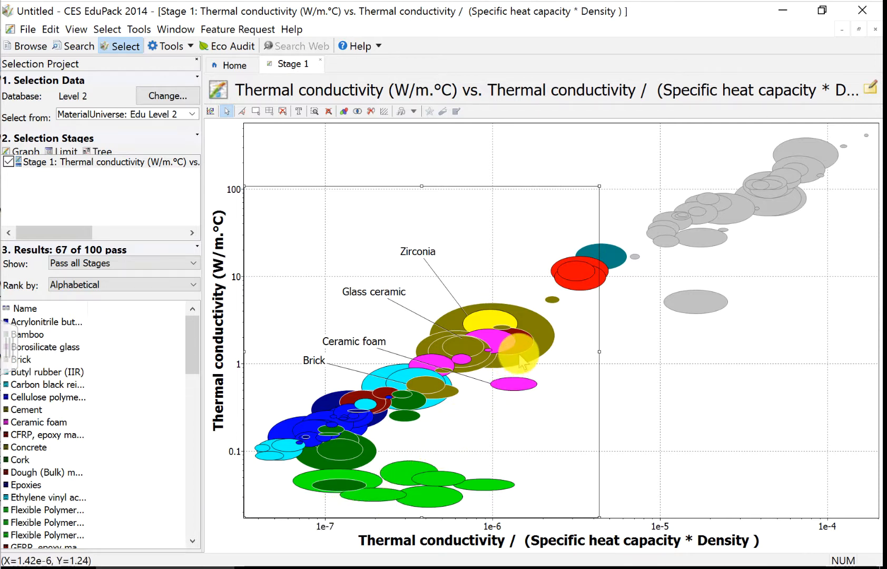
Set the upper X limit of the Stage 1 box selection to 3e-6 in the stage properties.
right_click(158, 166)
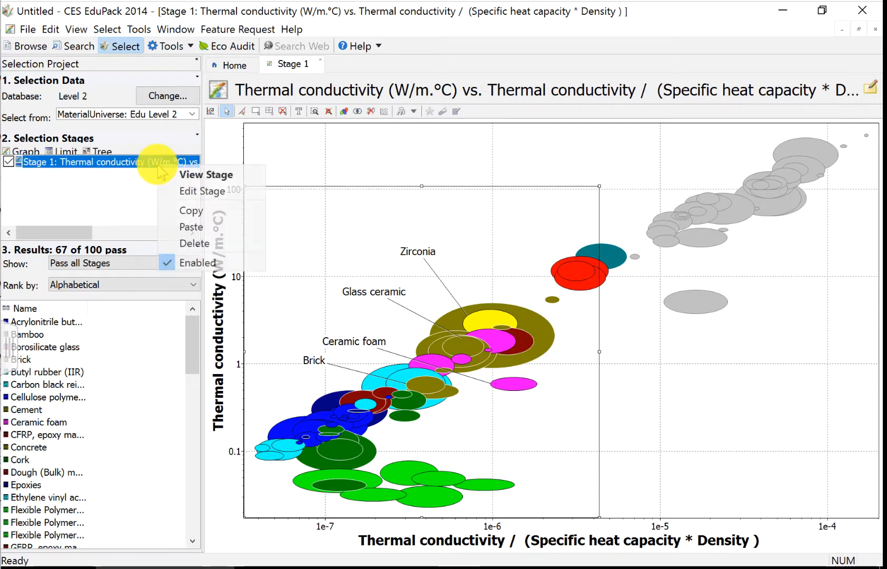
left_click(173, 196)
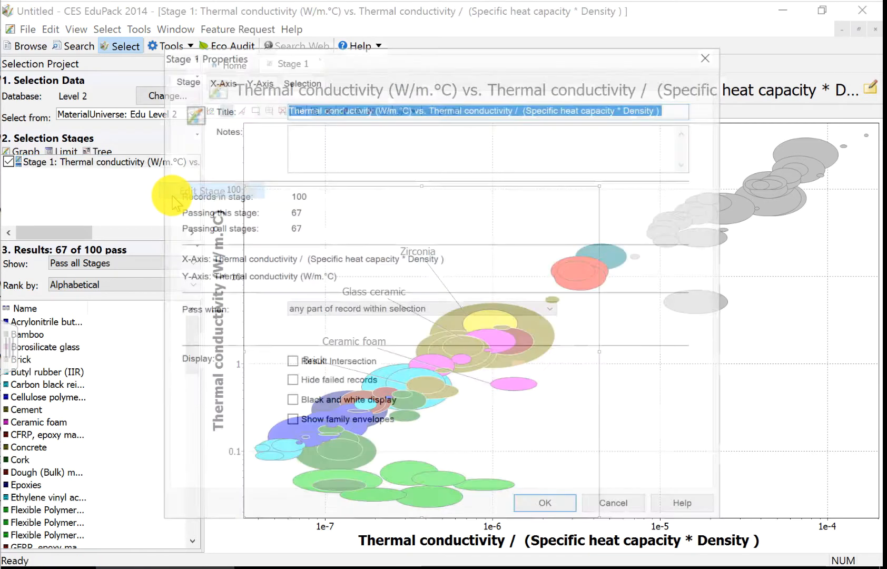
left_click(312, 83)
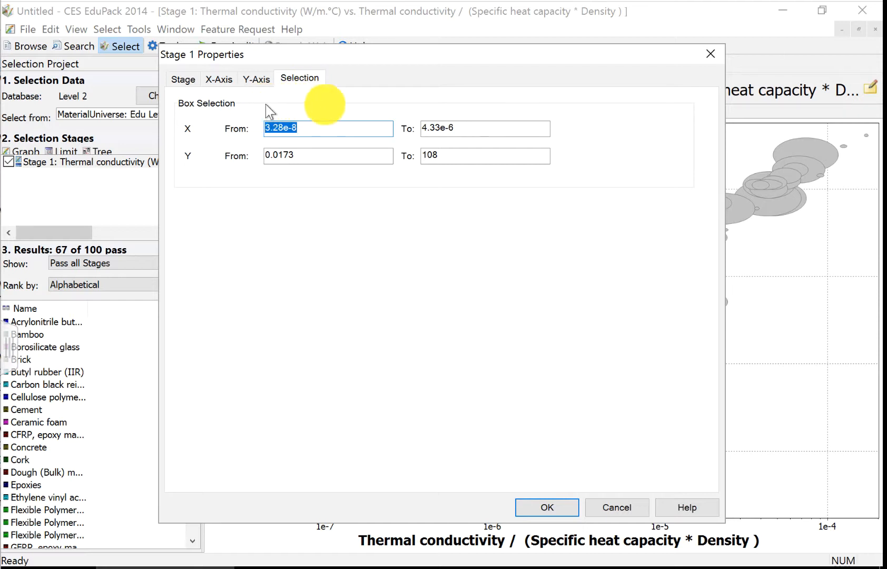
left_click_drag(440, 127, 406, 125)
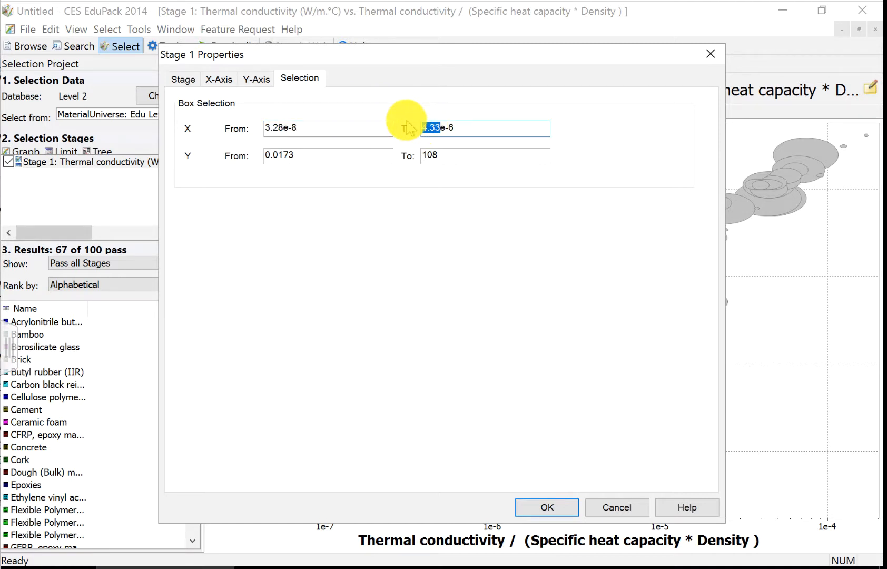
type("3")
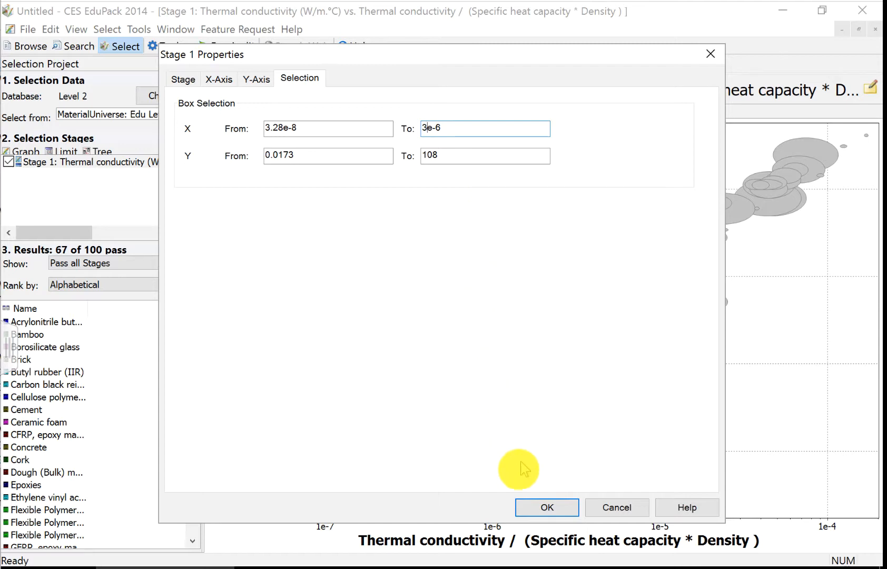
left_click(527, 506)
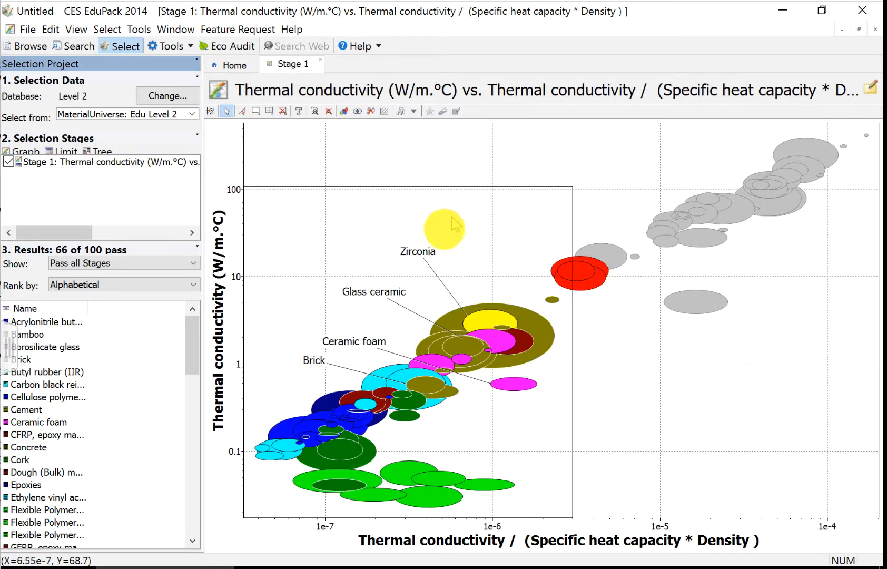
left_click(406, 249)
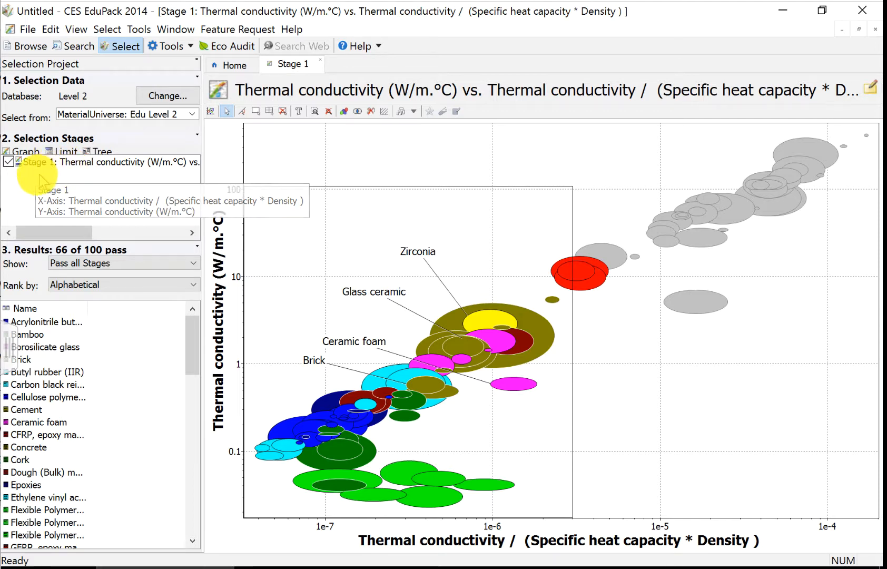
Add a limit stage requiring a minimum of 1000 °C for maximum service temperature and apply it.
left_click(63, 152)
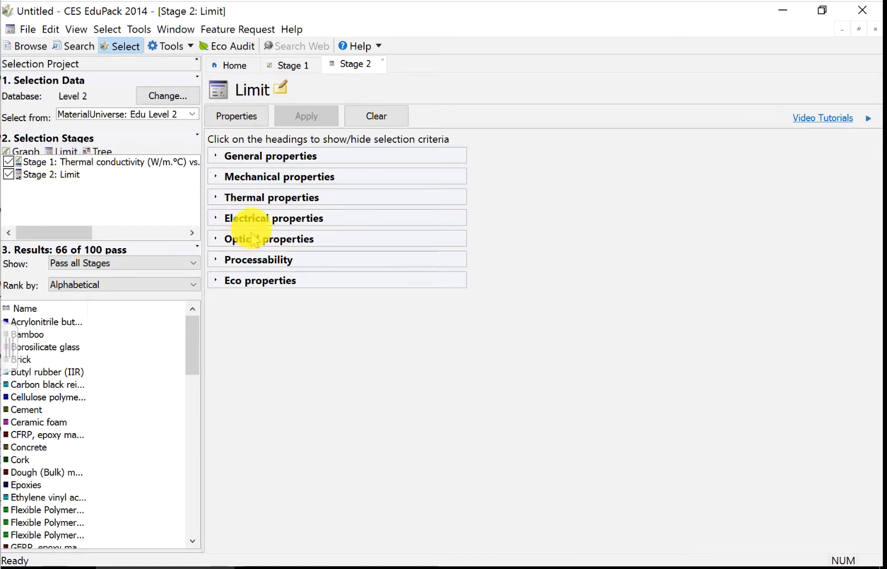
left_click(258, 199)
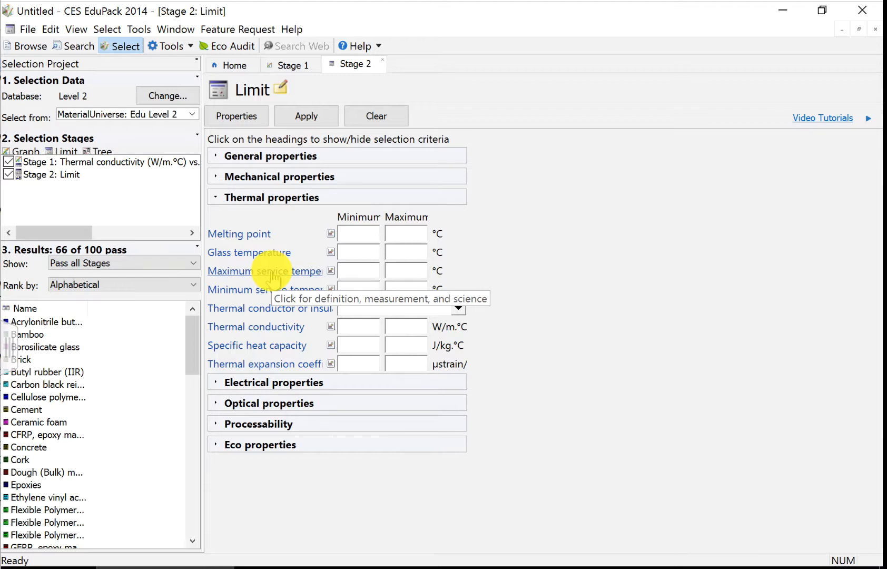
left_click(362, 270)
type("1000")
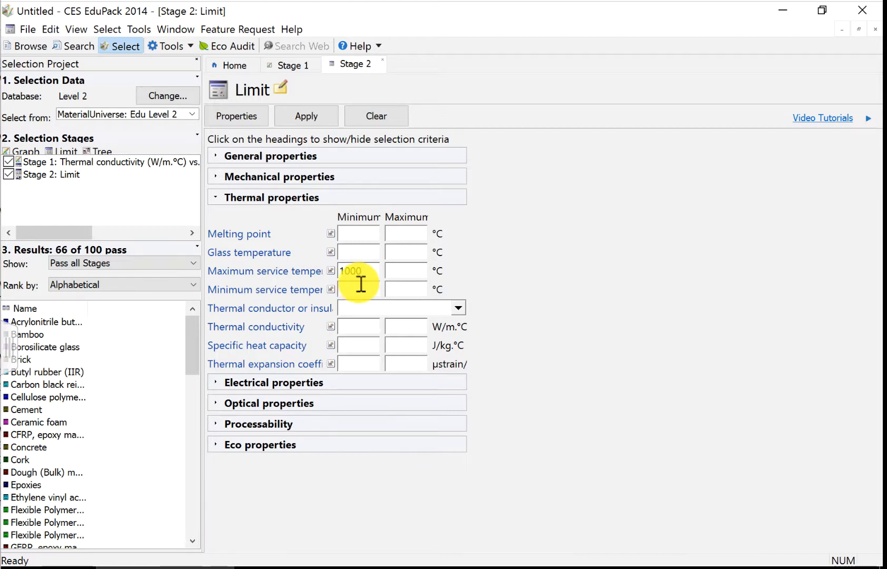
left_click(307, 116)
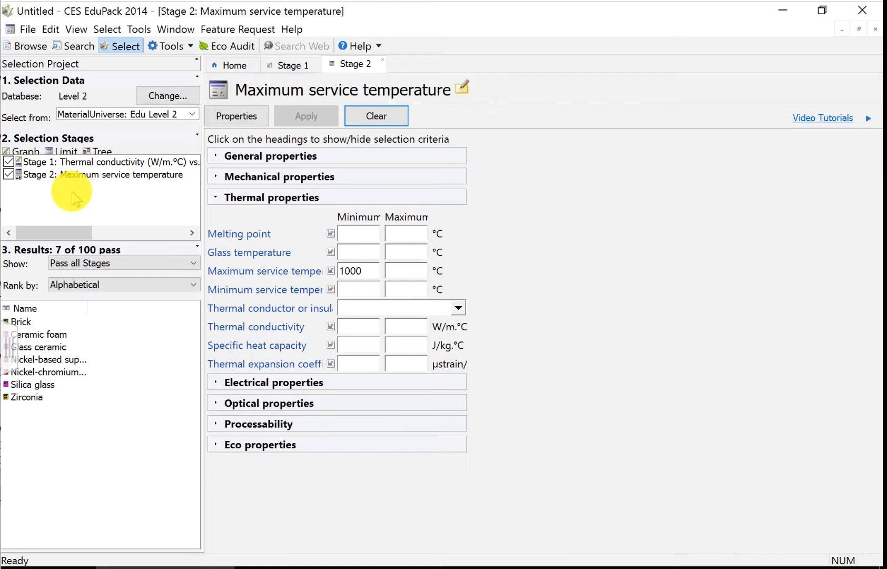
Return to the Stage 1 chart and duplicate it as a third selection stage.
left_click(80, 165)
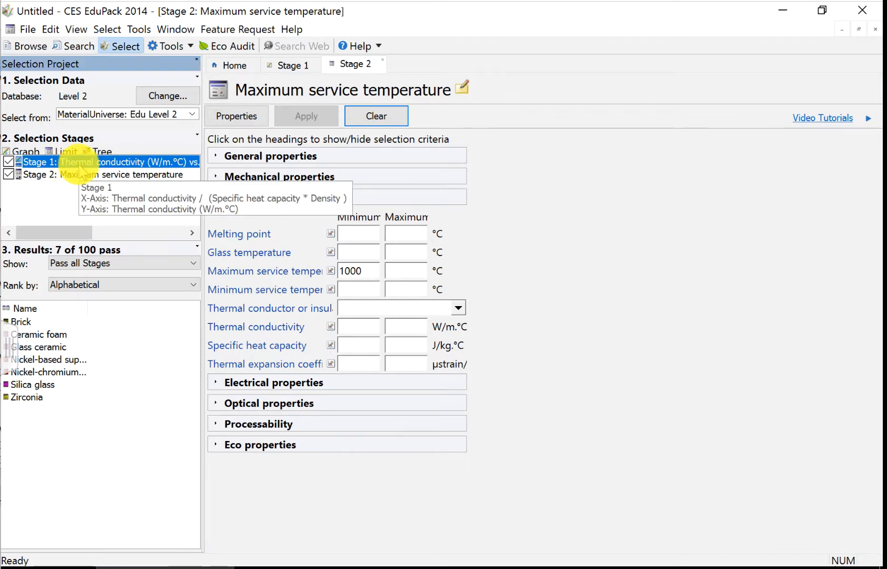
left_click(301, 67)
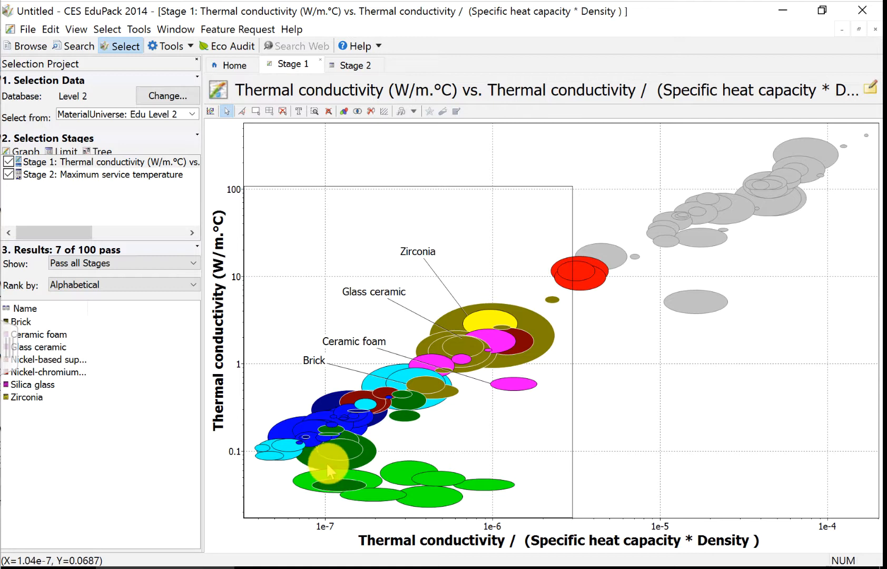
right_click(113, 162)
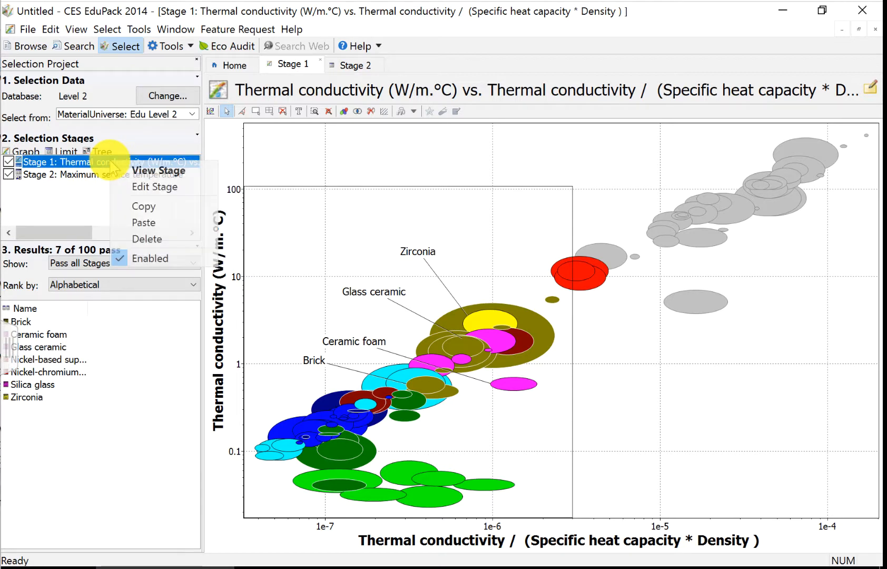
left_click(129, 207)
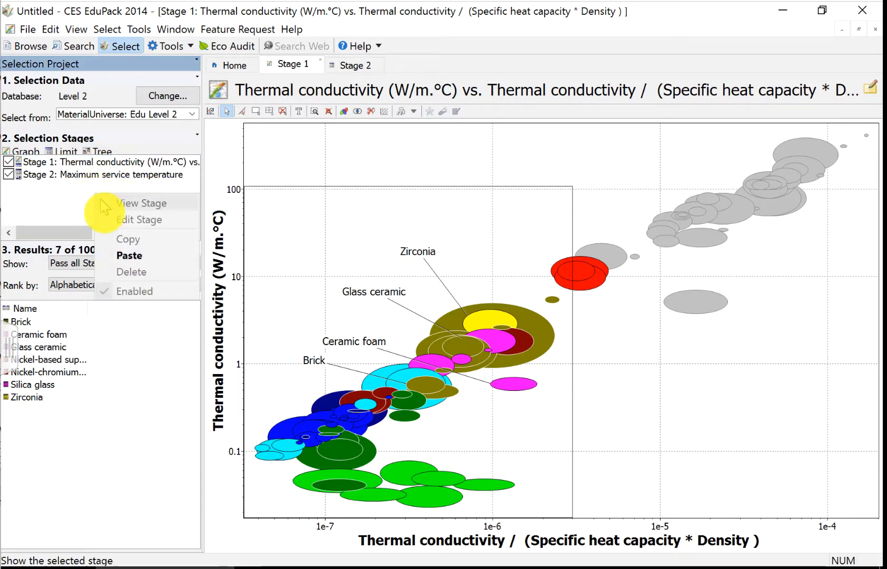
left_click(108, 256)
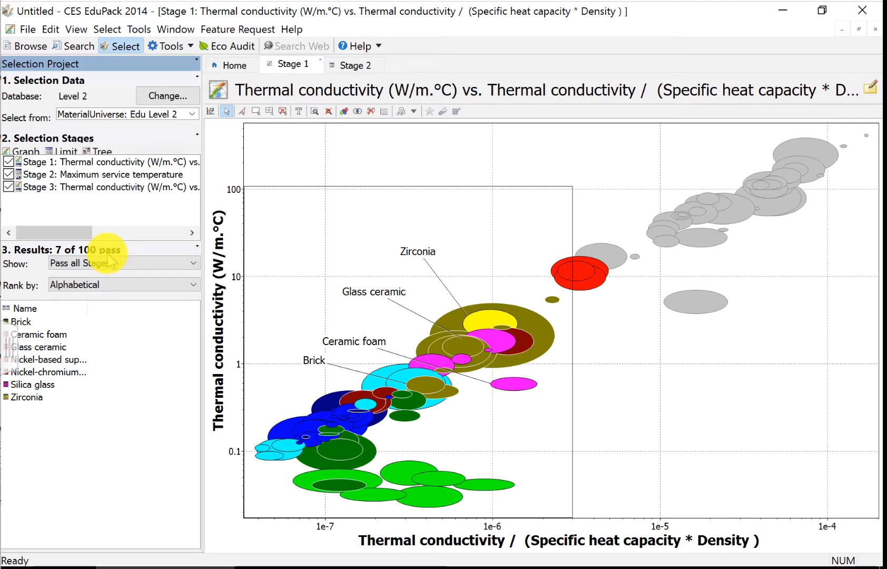
Open the duplicated Stage 3 chart and delete its box selection.
left_click(92, 188)
double_click(94, 189)
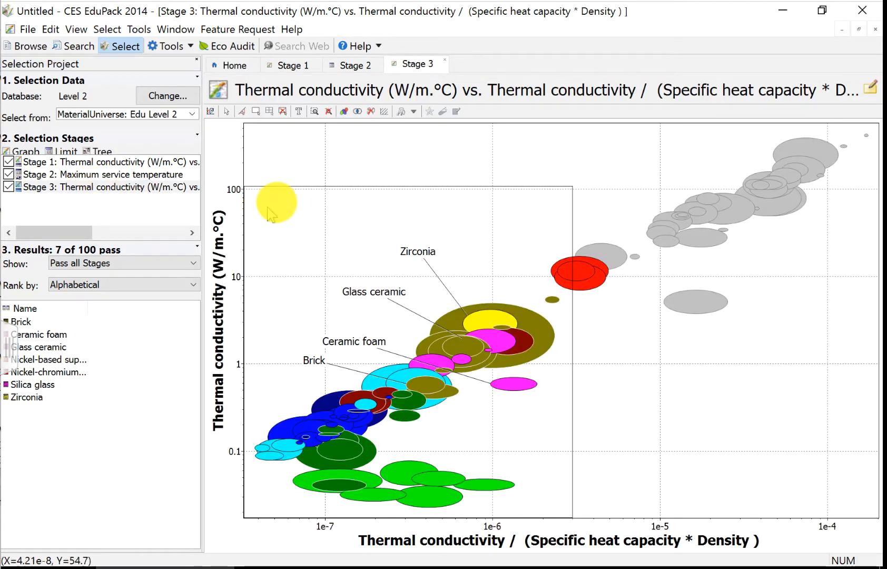
left_click(289, 187)
left_click(289, 186)
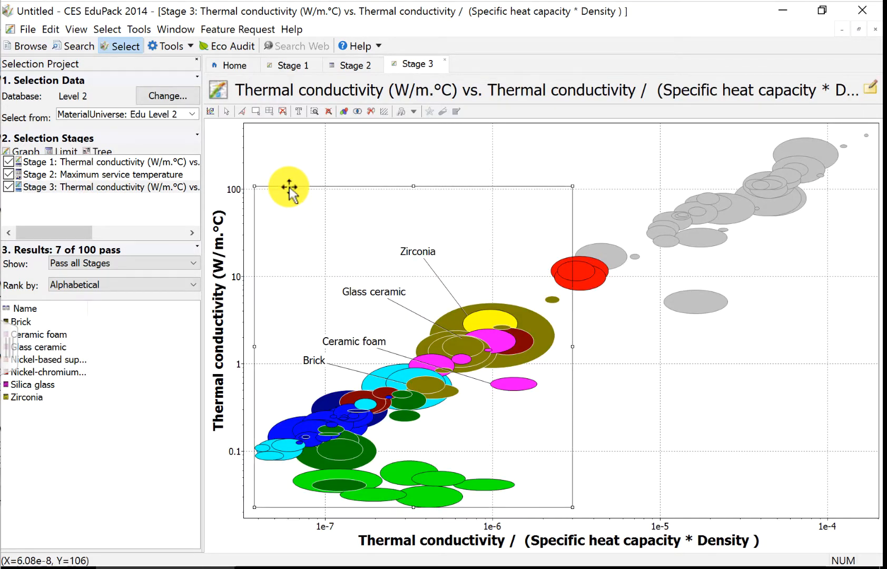
key("Delete")
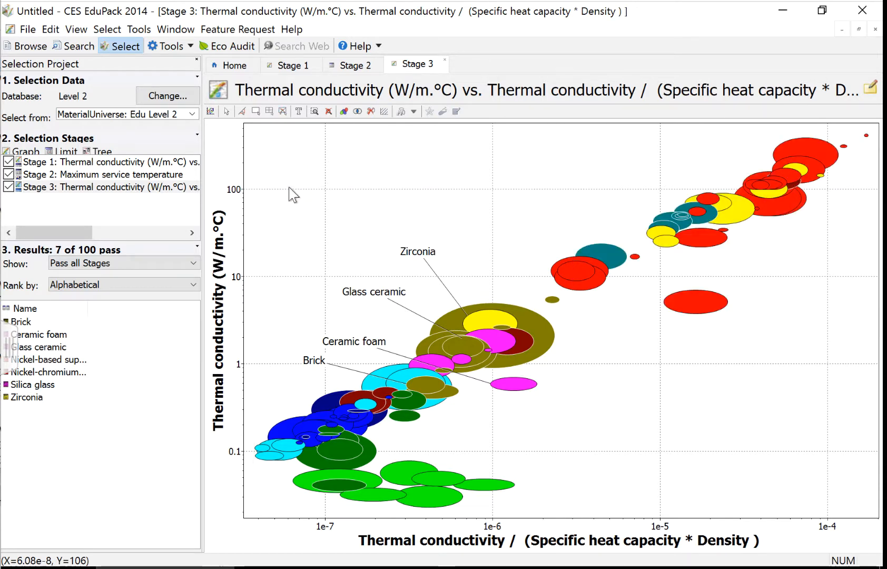
Add a line selection with slope 0.5 to the Stage 3 chart, keep the materials above it, and lower the line through the ceramic foam bubble.
left_click(242, 111)
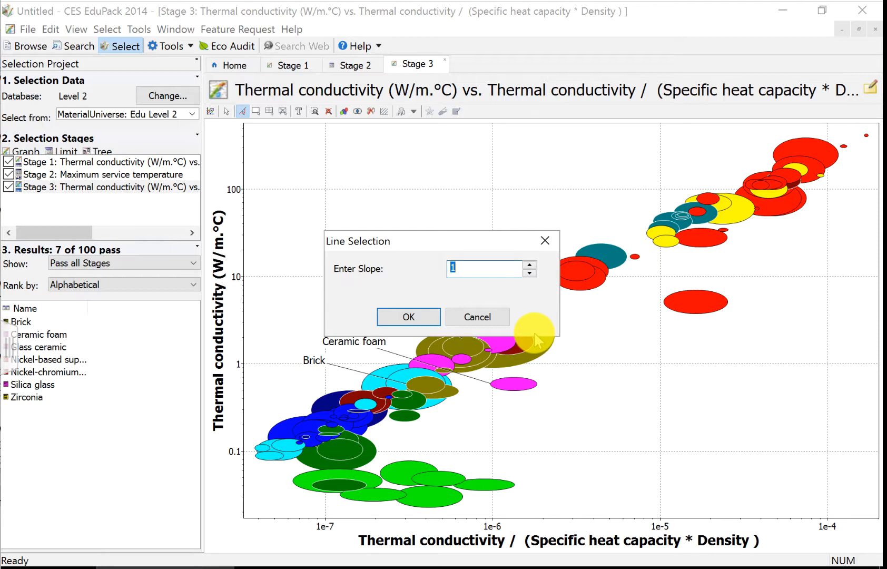
type("0.5")
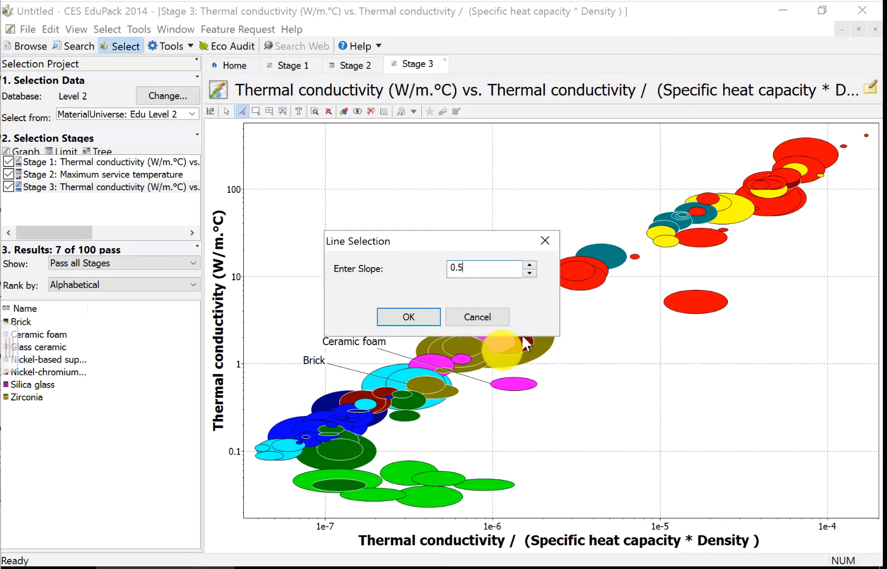
left_click(409, 317)
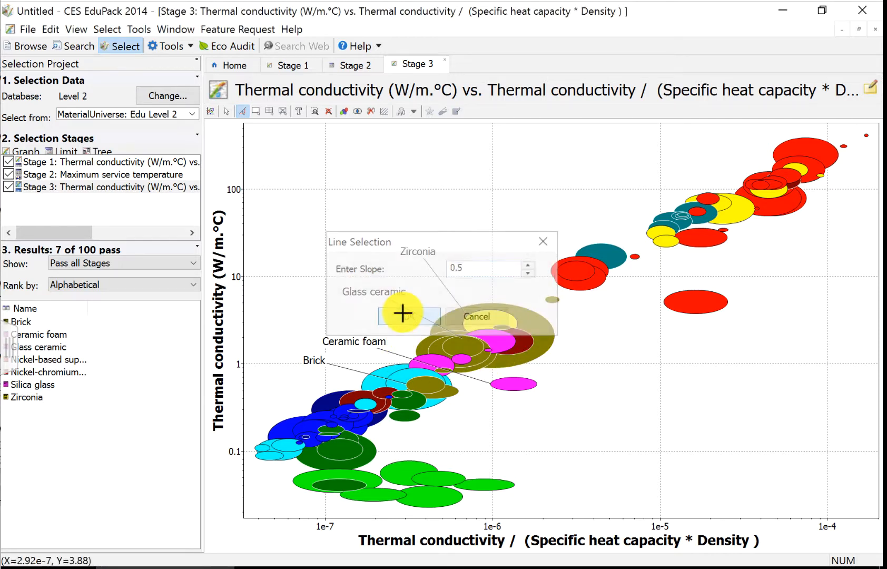
left_click(586, 336)
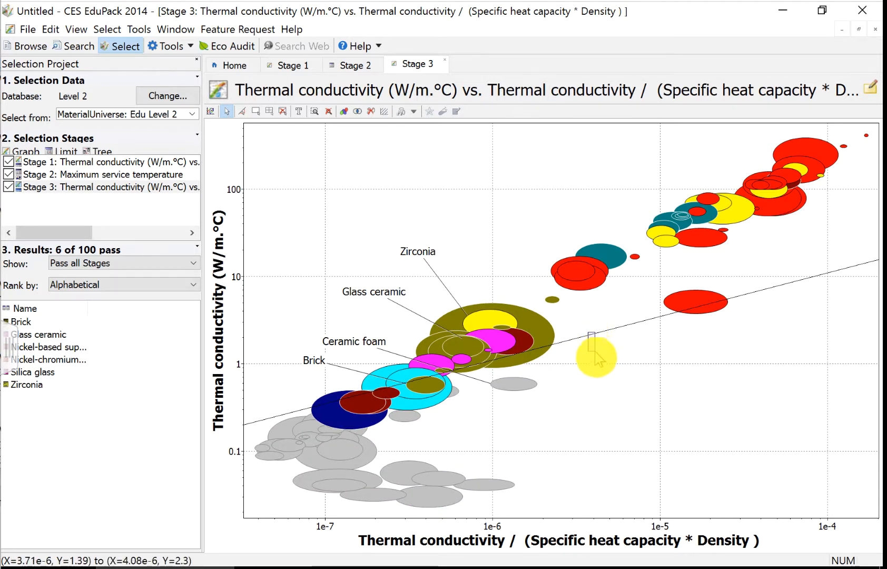
left_click_drag(587, 334, 597, 363)
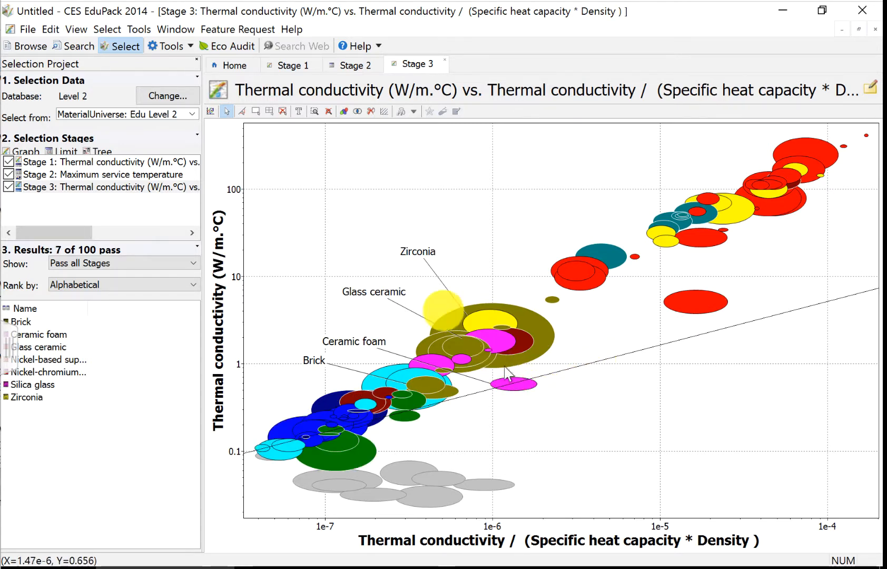
Turn on result intersection for the Stage 3 chart to highlight only materials passing all stages, and select Stage 1 in the stage list.
mouse_move(157, 175)
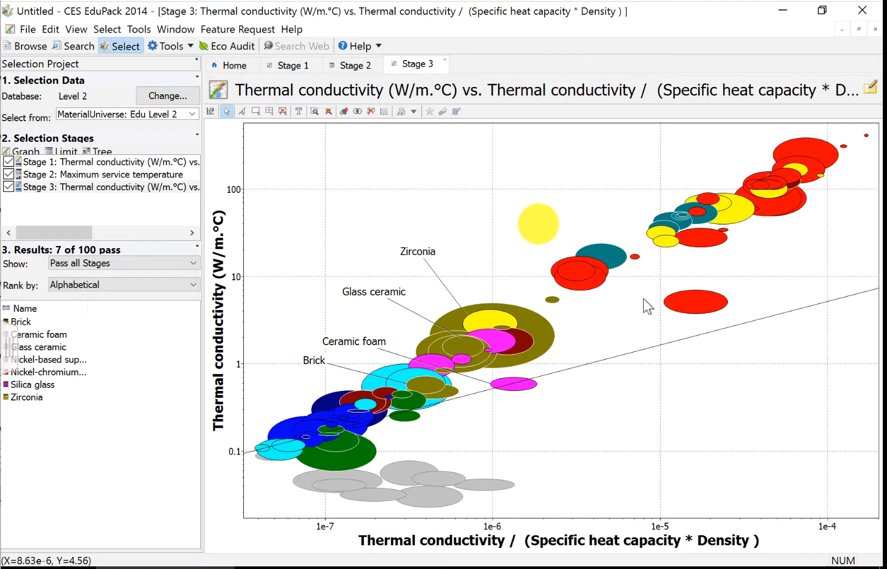
left_click(359, 112)
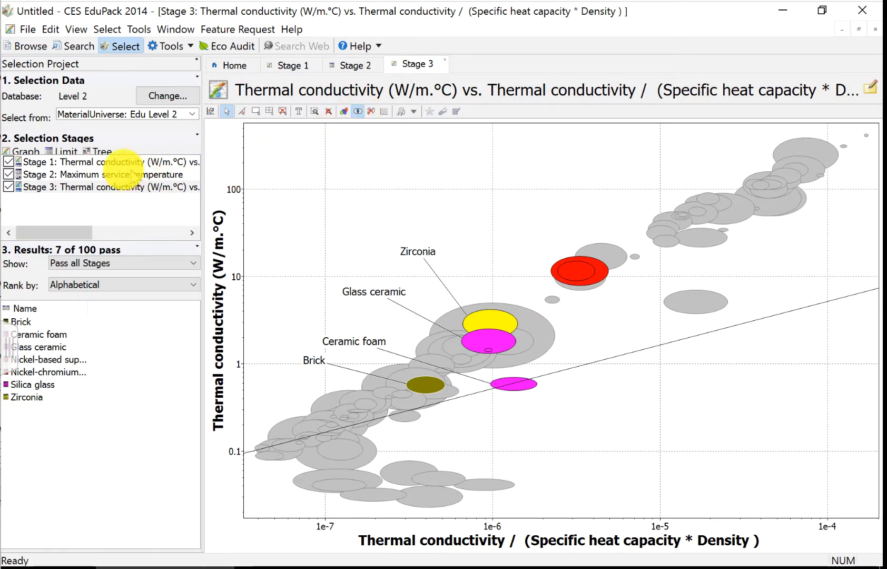
mouse_move(116, 178)
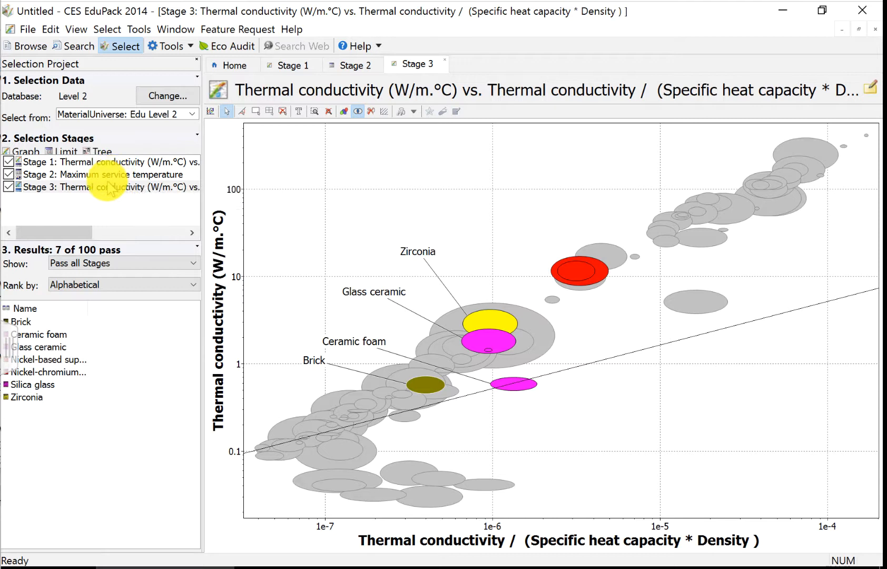
left_click(105, 163)
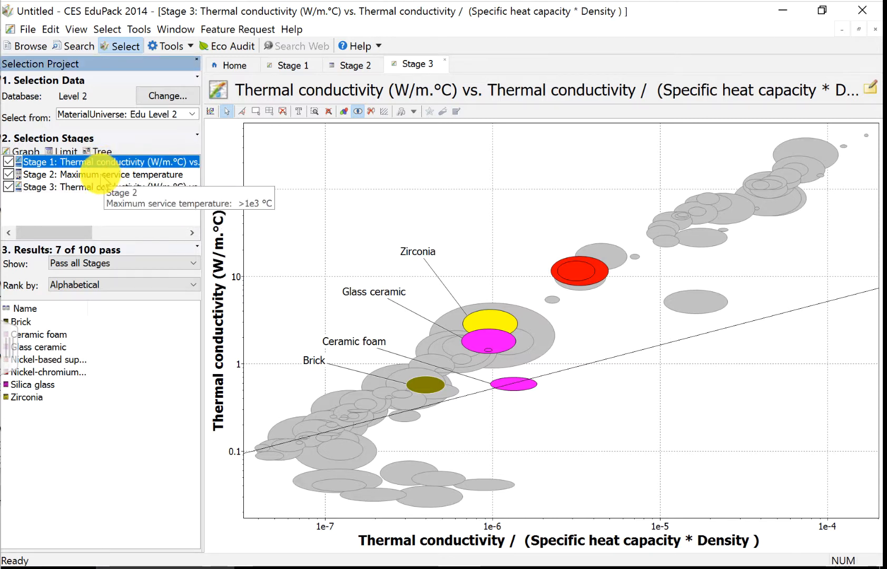
Select Stage 2 and Stage 3 in the stage list, and move the Stage 3 selection line well below the ceramic foam bubble.
left_click(103, 175)
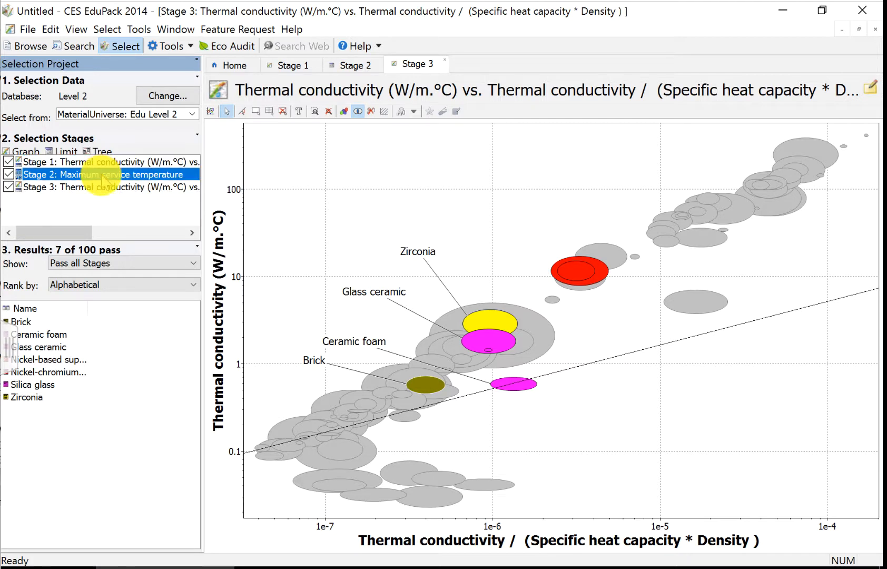
left_click(79, 187)
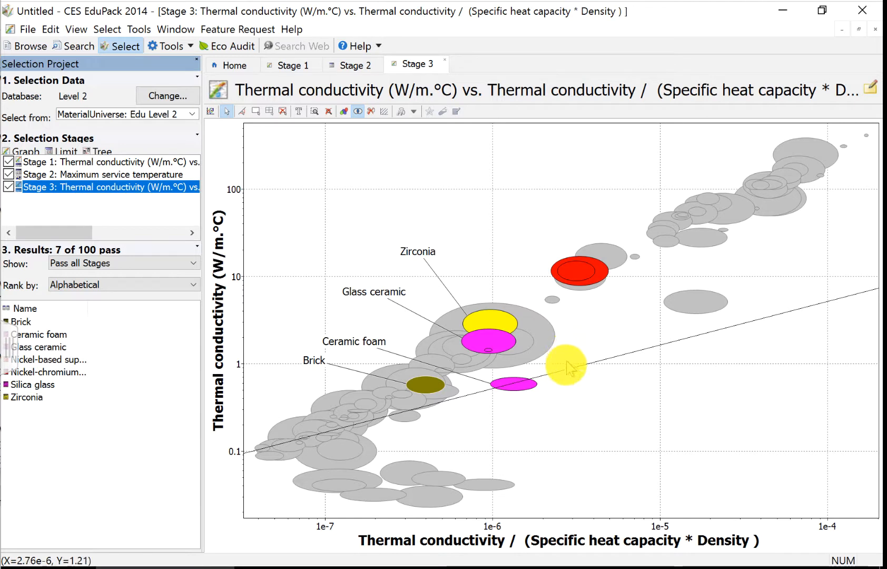
left_click_drag(564, 371, 594, 443)
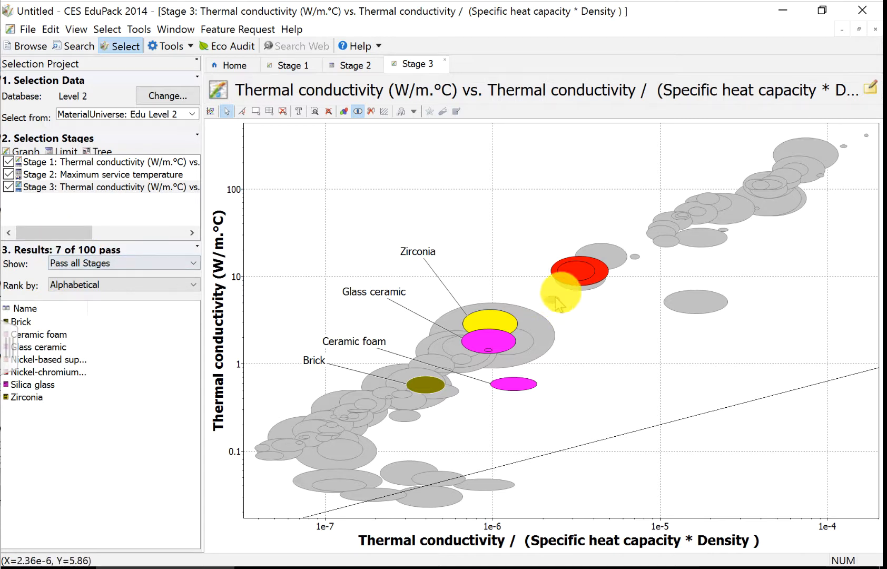
Label the overlapping nickel-chromium alloys and nickel-based superalloys bubbles, placing both labels above them on the chart.
left_click(574, 272)
left_click_drag(575, 272, 574, 215)
left_click(553, 274)
left_click_drag(561, 267, 472, 223)
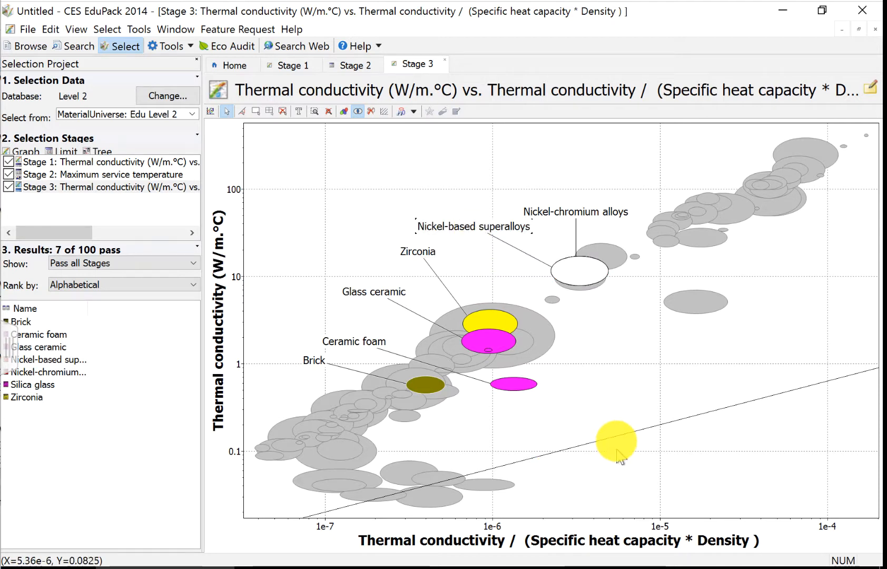
Raise the selection line past ceramic foam to just under the nickel alloys, and lower it back to just beneath the ceramic foam bubble.
left_click_drag(617, 437, 559, 361)
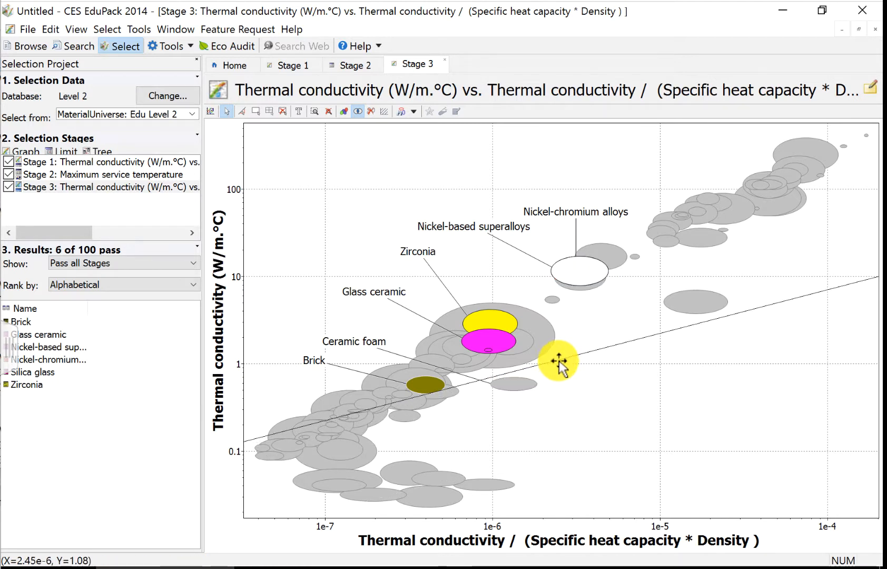
left_click(568, 287)
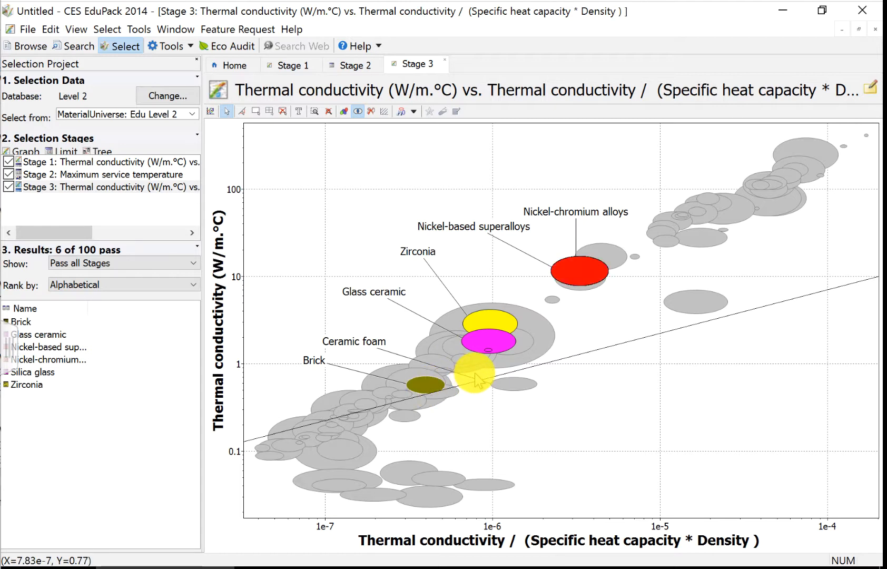
left_click_drag(532, 365, 505, 304)
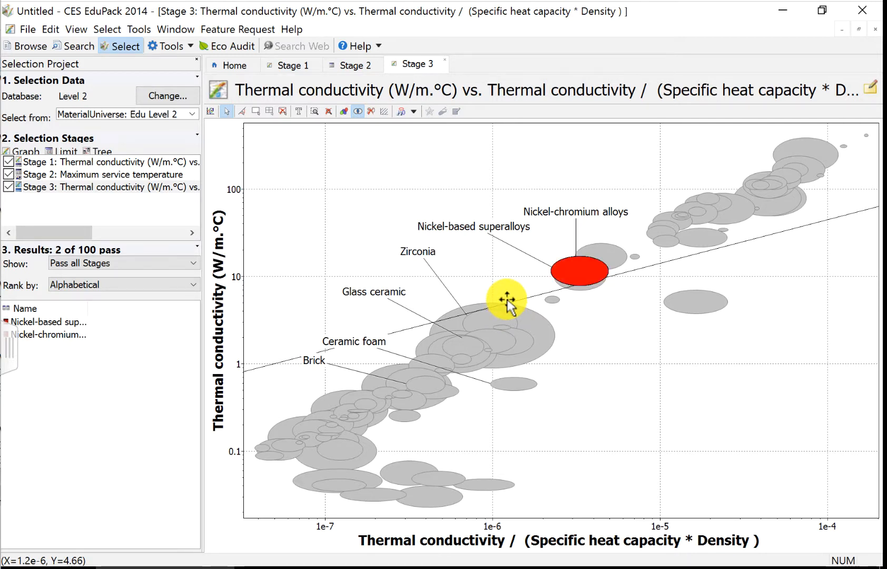
left_click(575, 212)
left_click(613, 423)
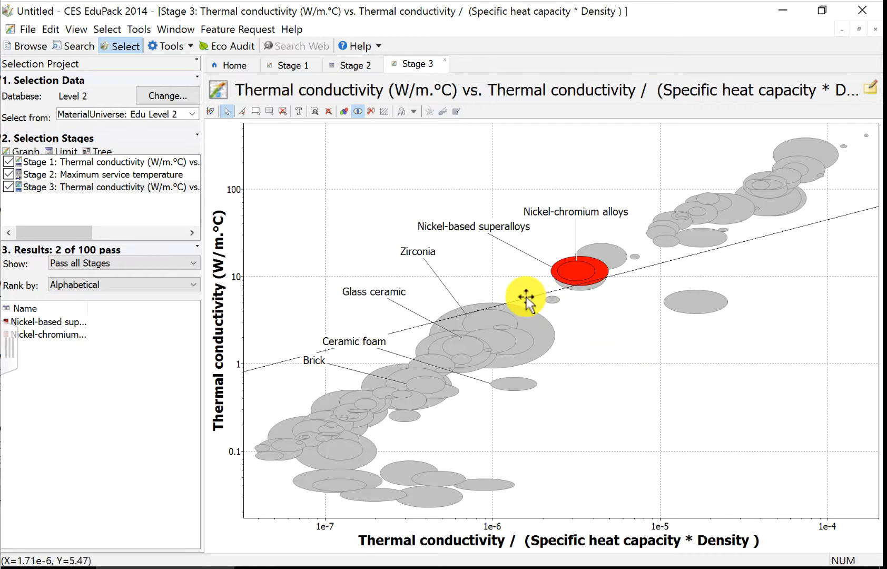
left_click_drag(527, 297, 563, 381)
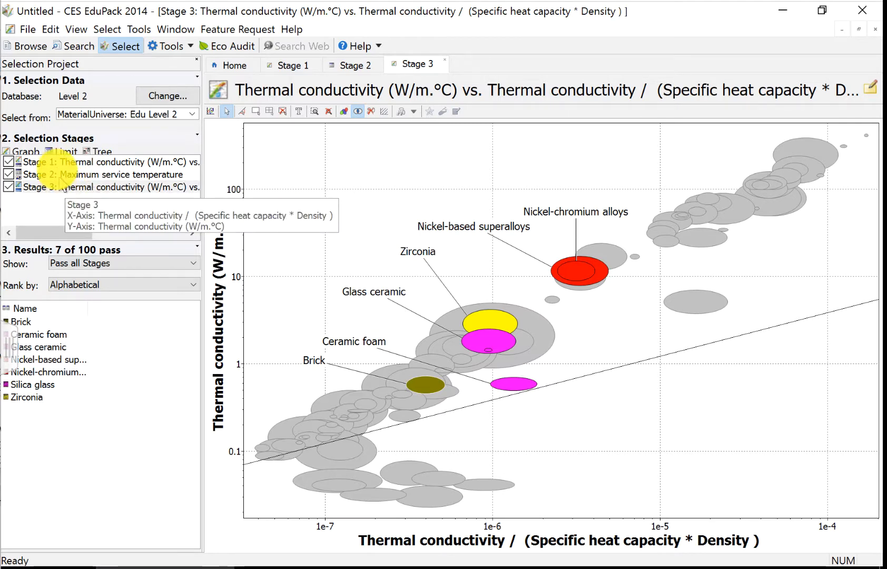
Exclude the Stage 2 maximum service temperature limit from the selection, and lower the Stage 3 selection line slightly.
left_click(359, 112)
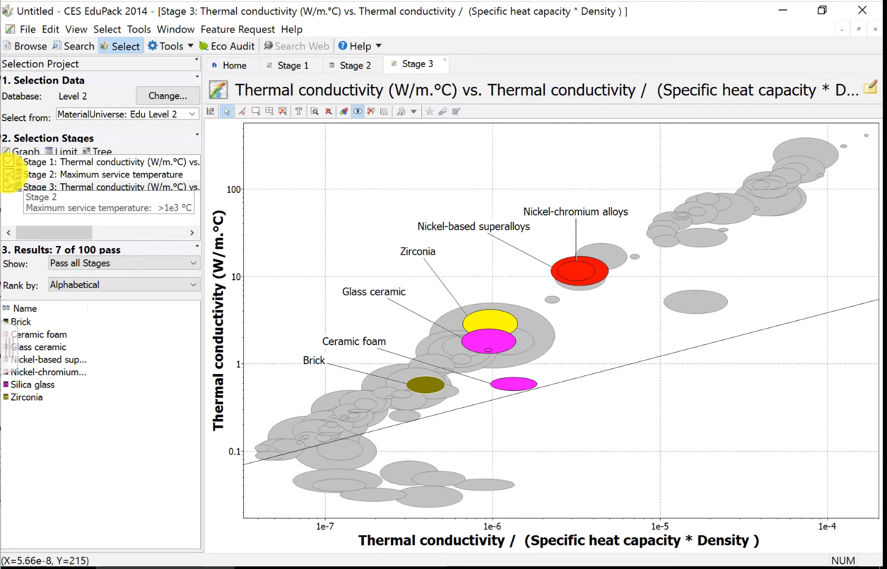
left_click(8, 175)
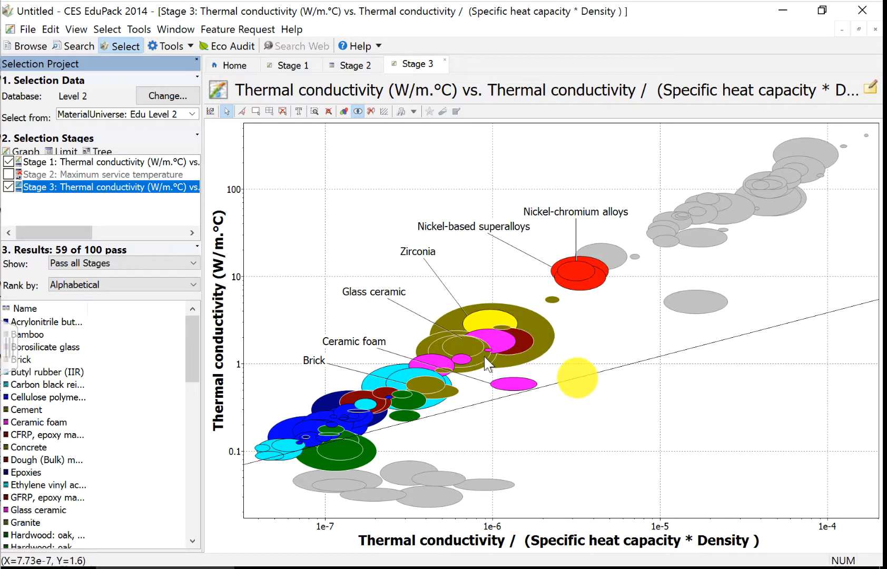
left_click_drag(591, 377, 609, 389)
Label the polymethyl methacrylate (Acrylic, PMMA) bubble and place its label in the empty area high above it.
left_click(278, 426)
left_click_drag(280, 428, 355, 200)
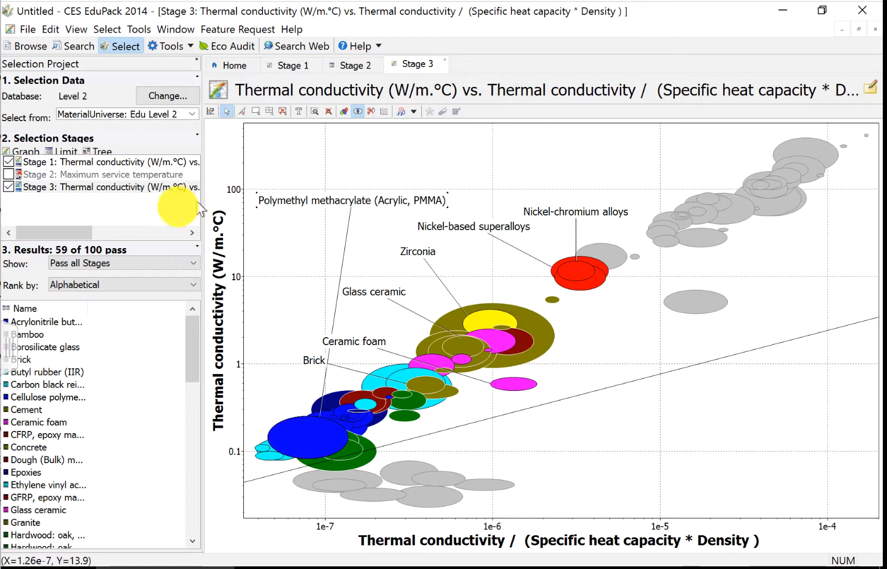
Include the Stage 2 maximum service temperature limit again and delete the polymethyl methacrylate (Acrylic, PMMA) label from the chart.
left_click(8, 174)
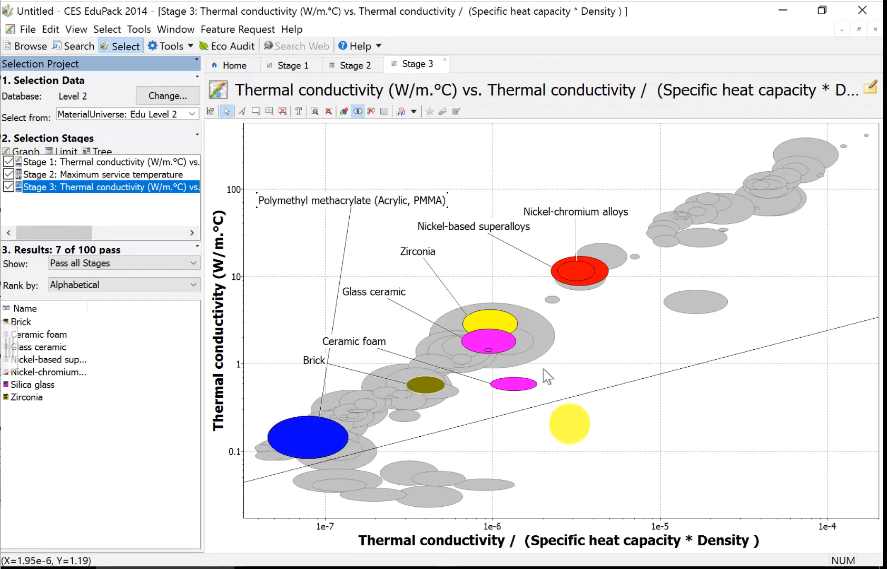
left_click(621, 436)
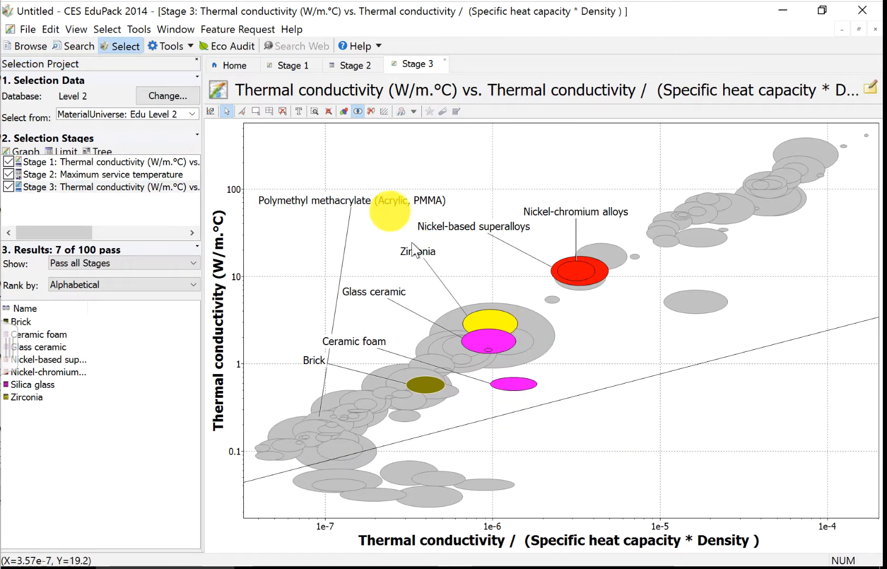
left_click(387, 204)
key("Delete")
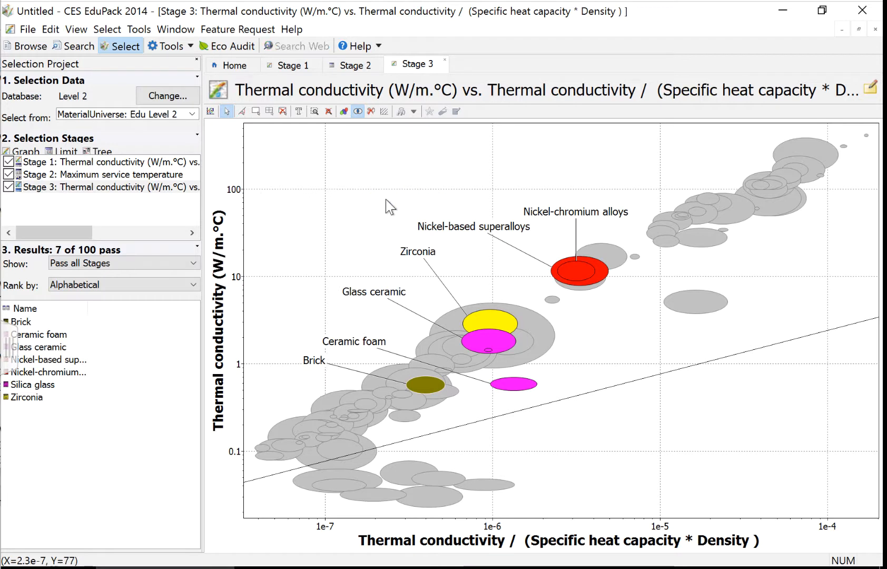